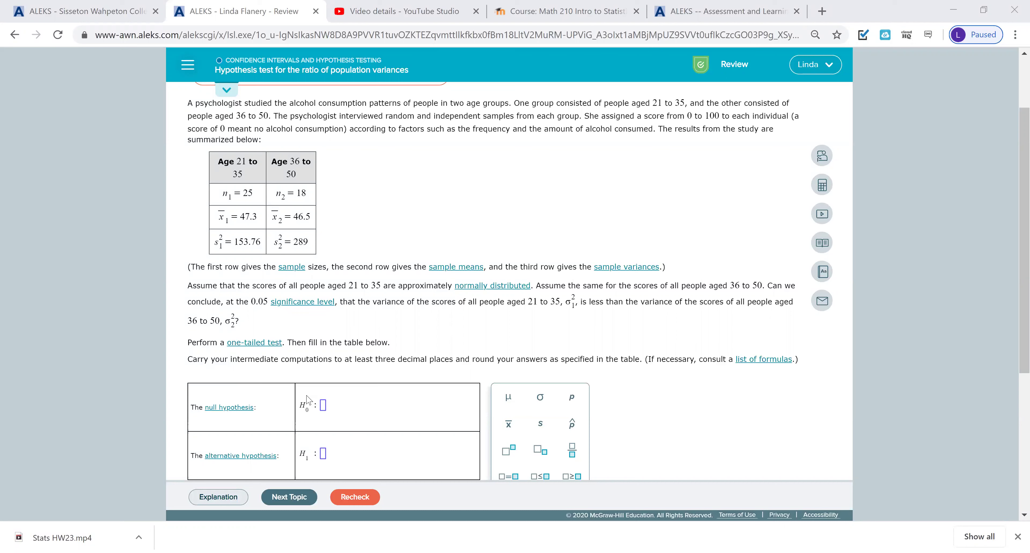
Start the null hypothesis with σ₁² as the numerator of a fraction.
{"action": "left_click", "coordinate": [324, 407]}
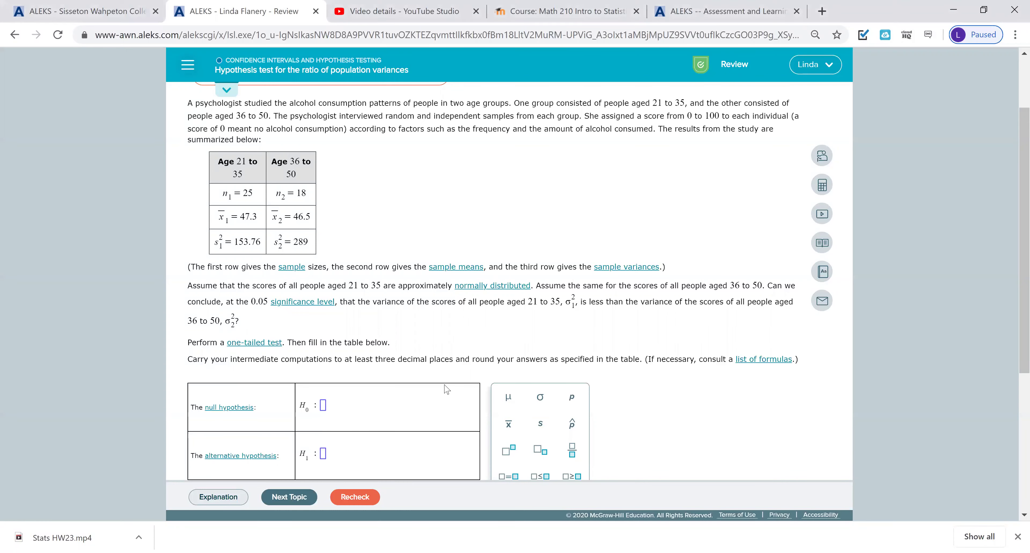
{"action": "left_click", "coordinate": [541, 398]}
{"action": "left_click", "coordinate": [512, 451]}
{"action": "type", "text": "2"}
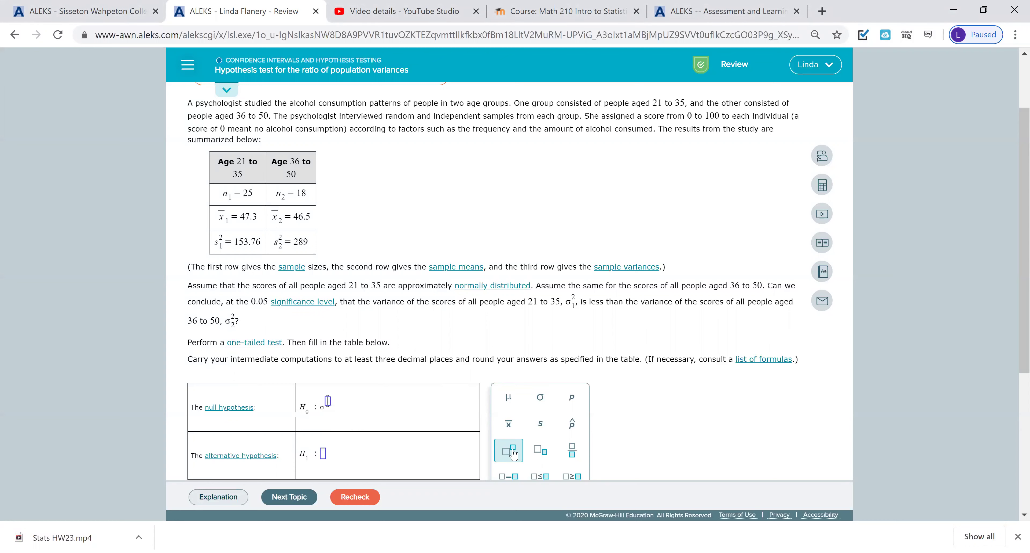
{"action": "left_click", "coordinate": [542, 456]}
{"action": "type", "text": "1"}
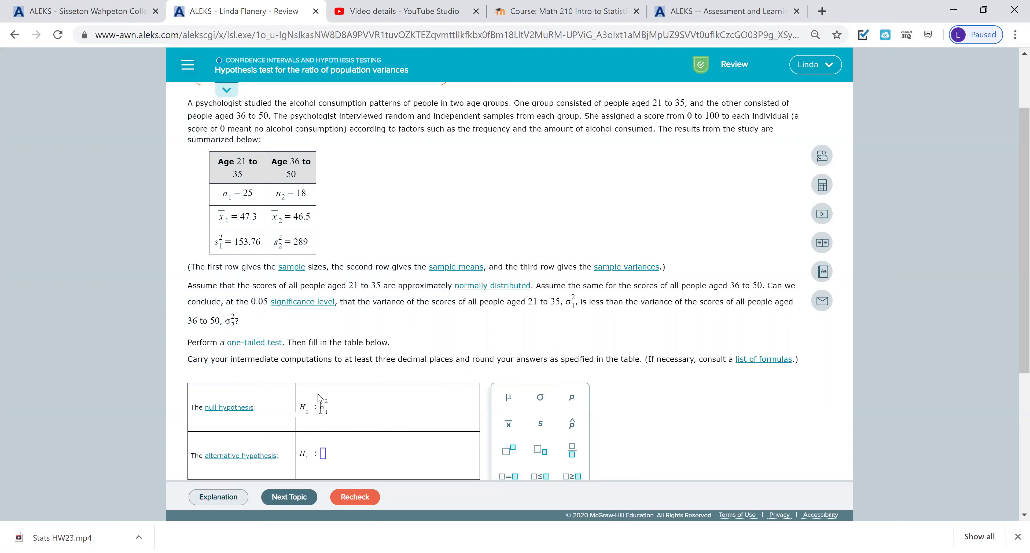
{"action": "left_click_drag", "start_coordinate": [319, 408], "coordinate": [335, 411]}
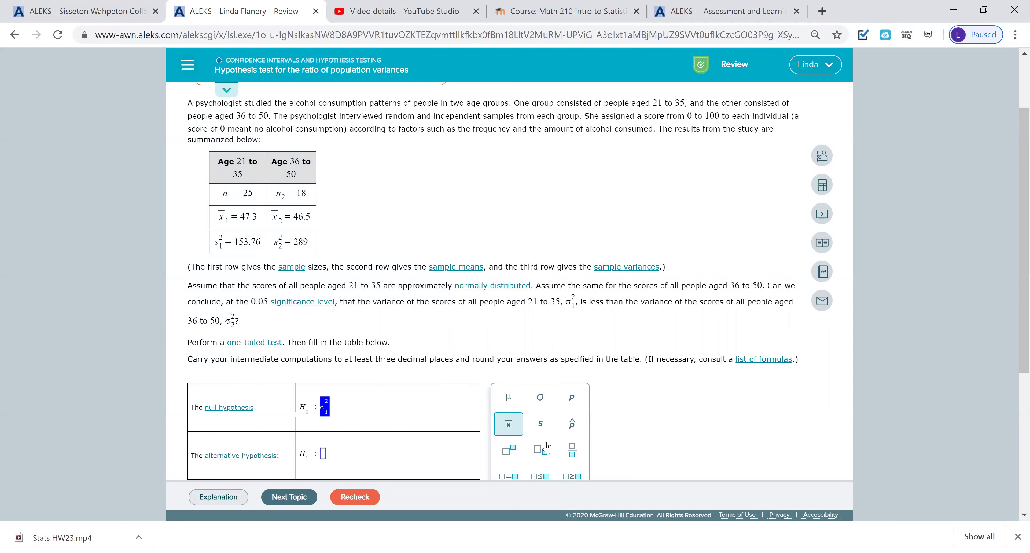
{"action": "left_click", "coordinate": [572, 450]}
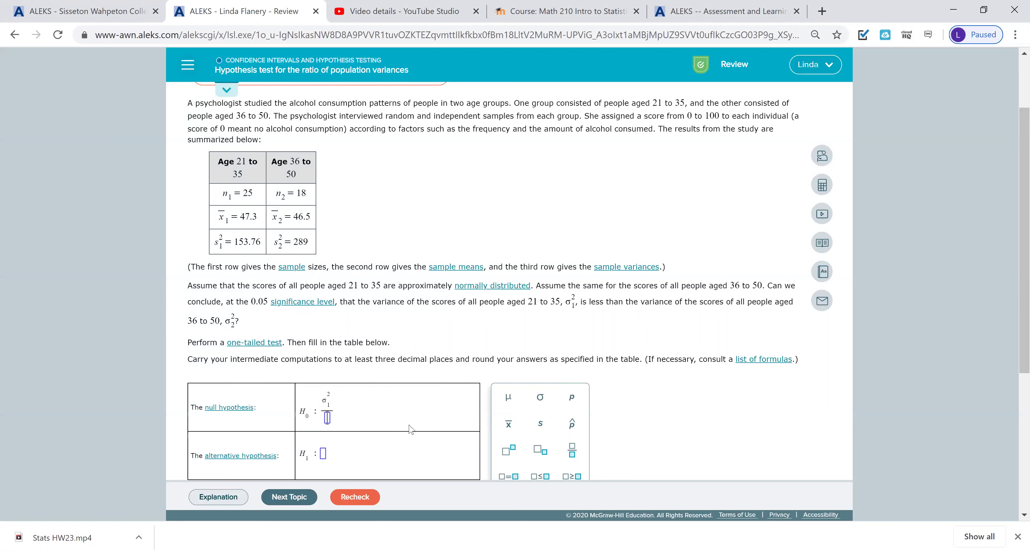
Add σ₂² as the denominator and append ≥ 1, so H0 reads σ₁²/σ₂² ≥ 1.
{"action": "left_click", "coordinate": [540, 397]}
{"action": "left_click", "coordinate": [515, 452]}
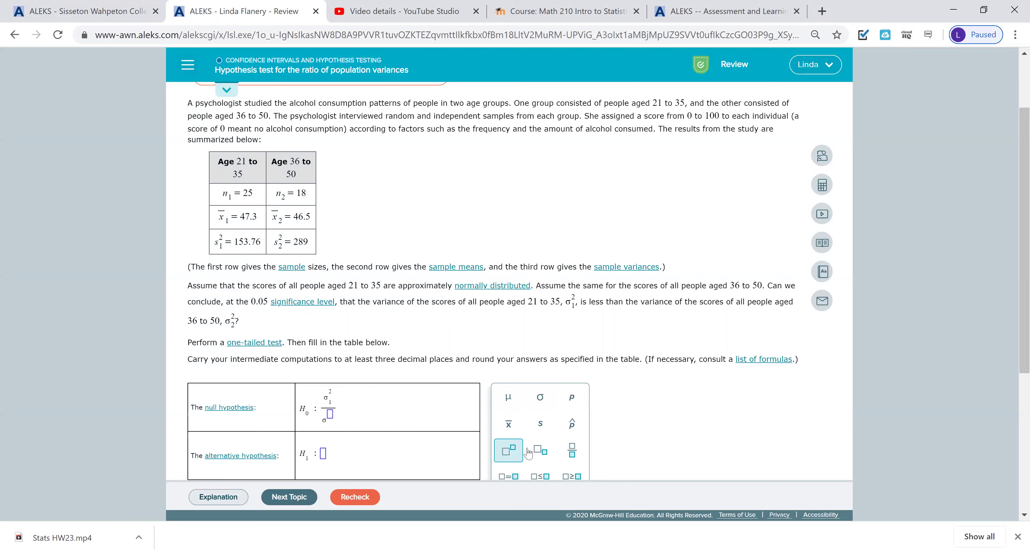
{"action": "type", "text": "2"}
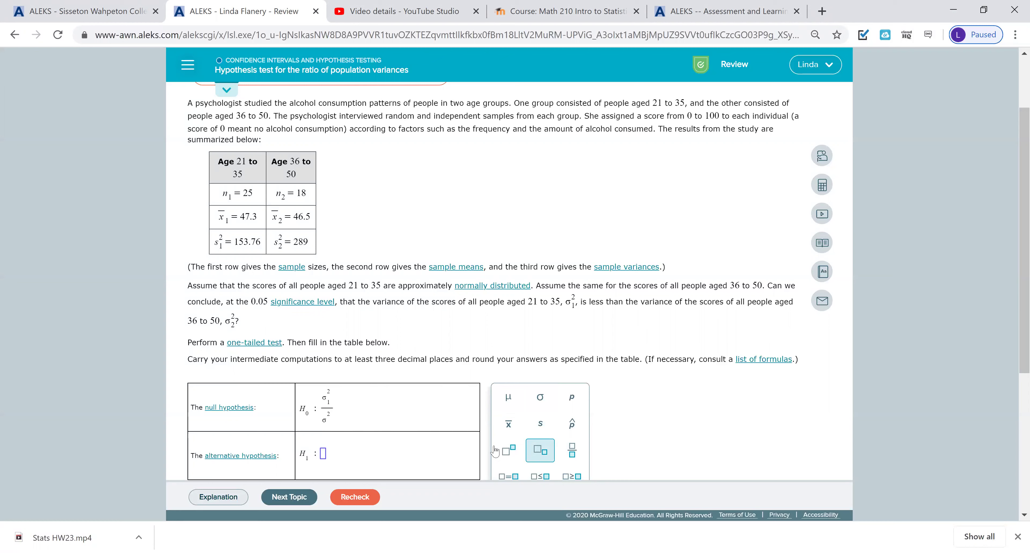
{"action": "left_click", "coordinate": [543, 453]}
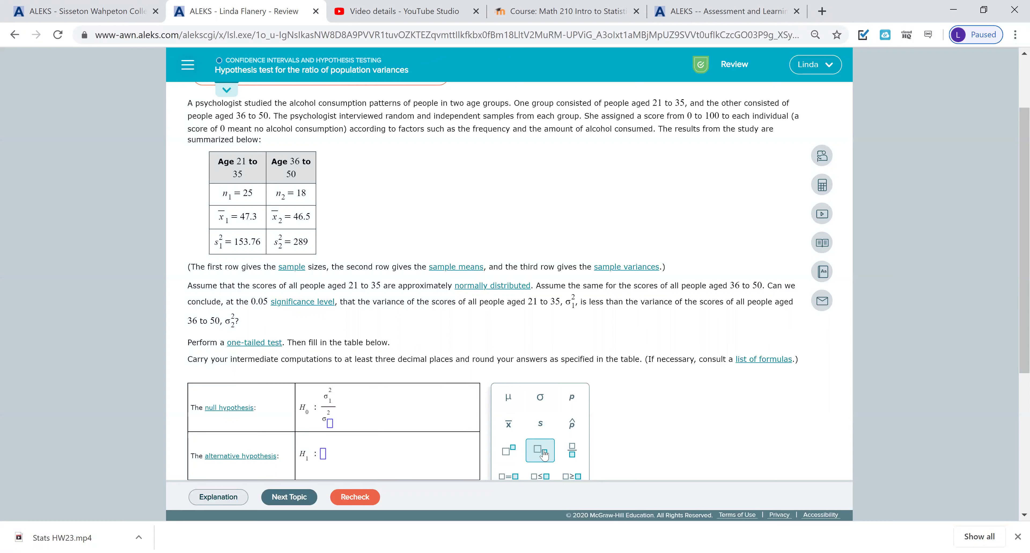
{"action": "type", "text": "2"}
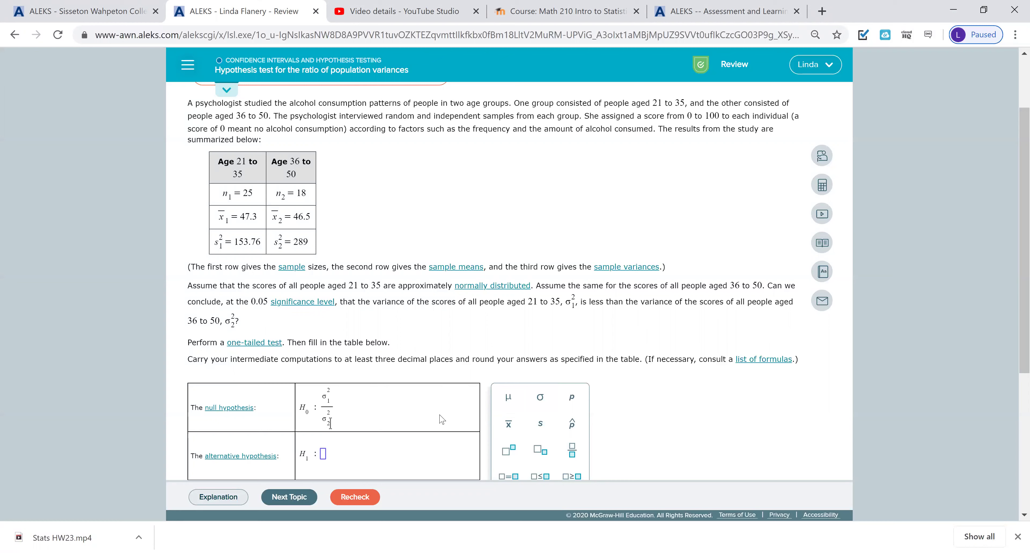
{"action": "left_click", "coordinate": [570, 476]}
{"action": "type", "text": "1"}
{"action": "double_click", "coordinate": [326, 404]}
{"action": "left_click", "coordinate": [346, 412]}
{"action": "left_click_drag", "start_coordinate": [314, 394], "coordinate": [356, 413]}
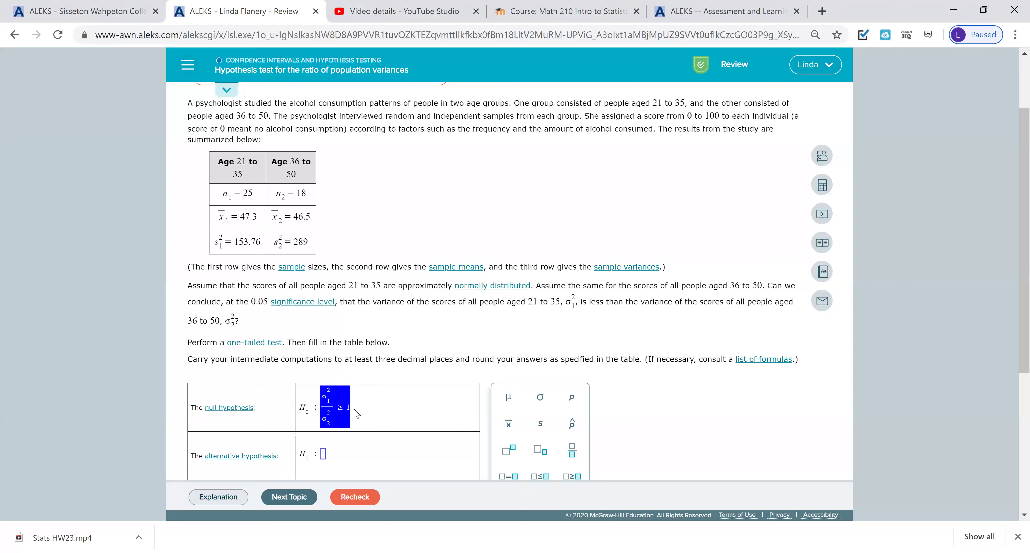
Paste the H0 expression into H1 and change ≥ to <, giving σ₁²/σ₂² < 1.
{"action": "left_click", "coordinate": [324, 455]}
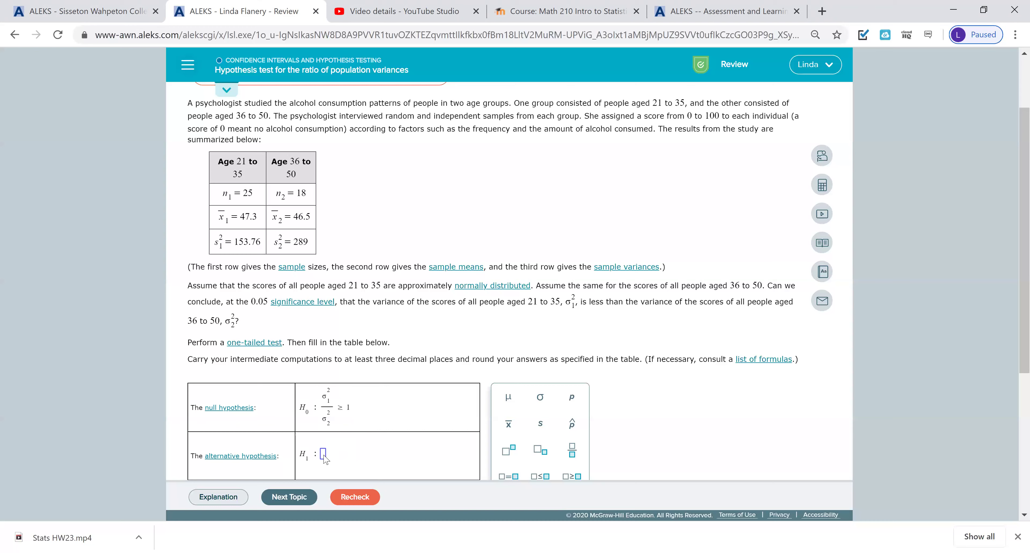
{"action": "key", "text": "ctrl+v"}
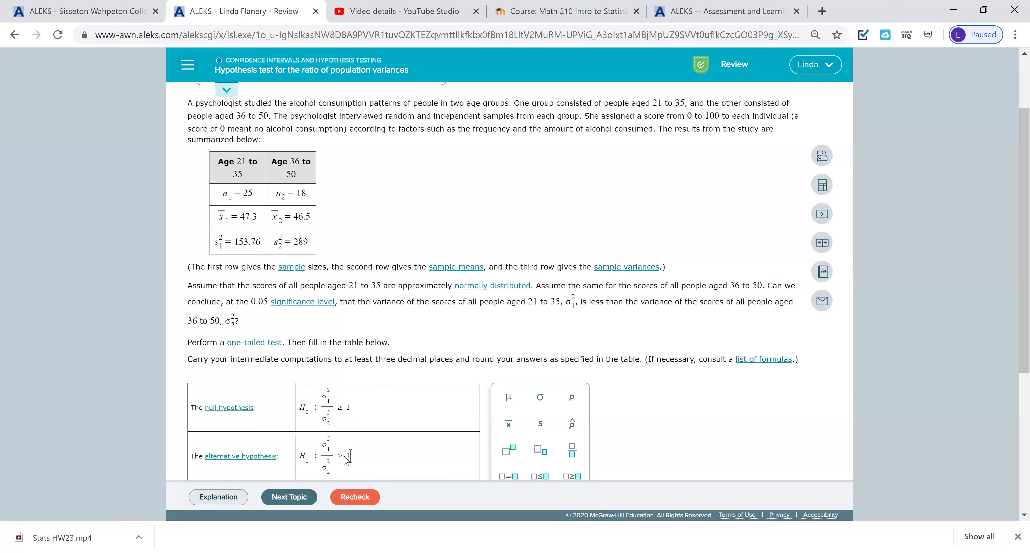
{"action": "left_click", "coordinate": [345, 459]}
{"action": "key", "text": "BackSpace"}
{"action": "type", "text": "<"}
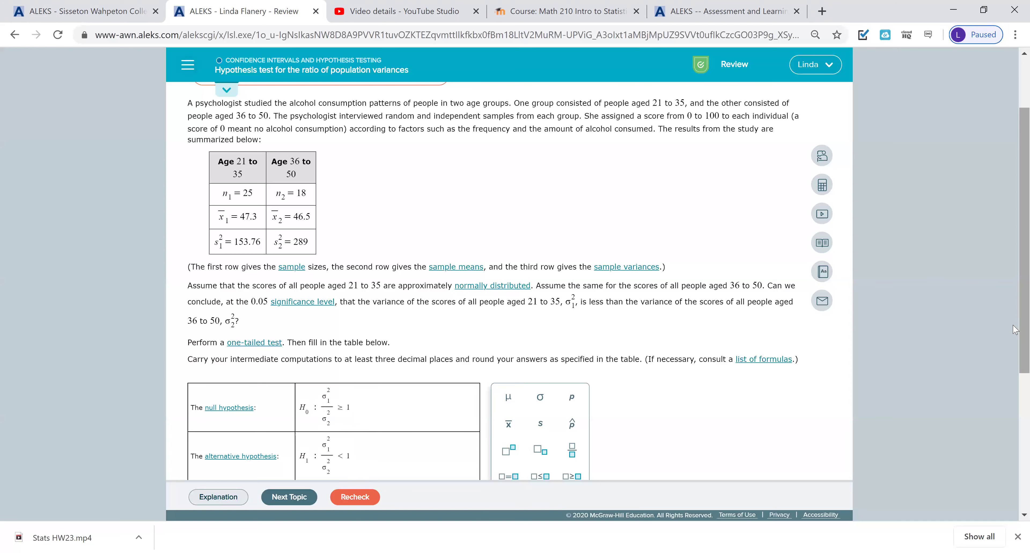
{"action": "scroll", "coordinate": [1015, 348], "scroll_direction": "down", "scroll_amount": 1}
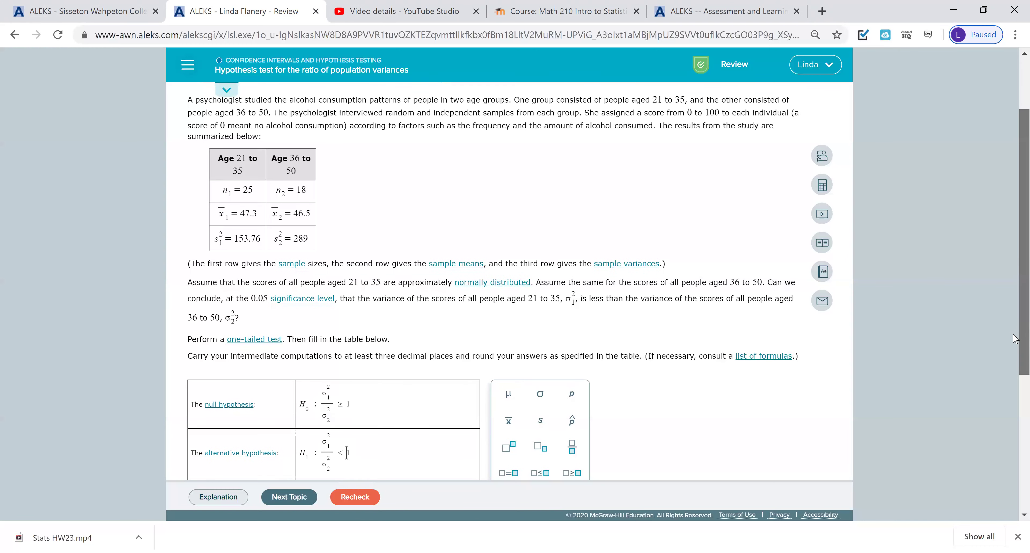
Compute 153.76 ÷ 289 in the calculator, giving 0.53204152249.
{"action": "scroll", "coordinate": [1015, 366], "scroll_direction": "down", "scroll_amount": 4}
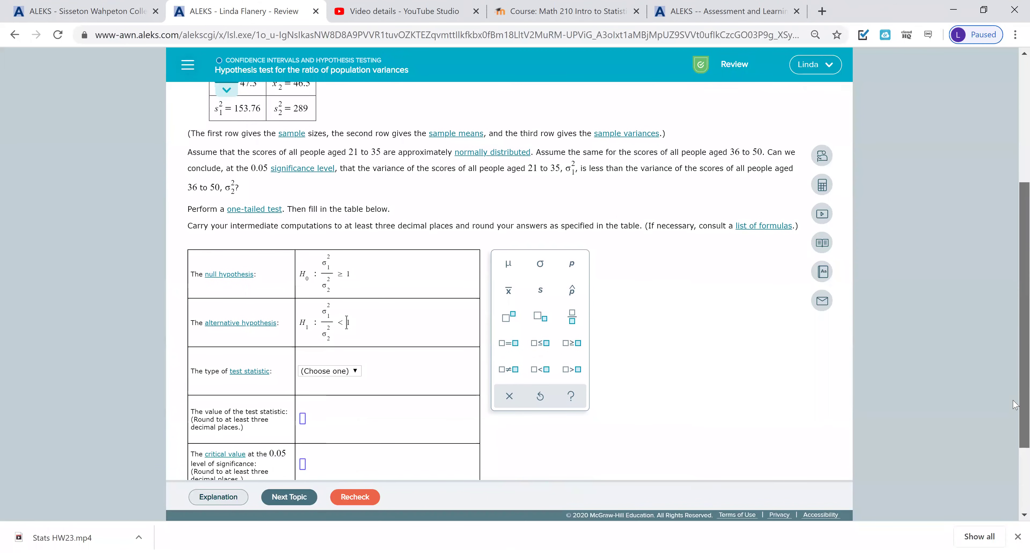
{"action": "scroll", "coordinate": [1015, 400], "scroll_direction": "up", "scroll_amount": 1}
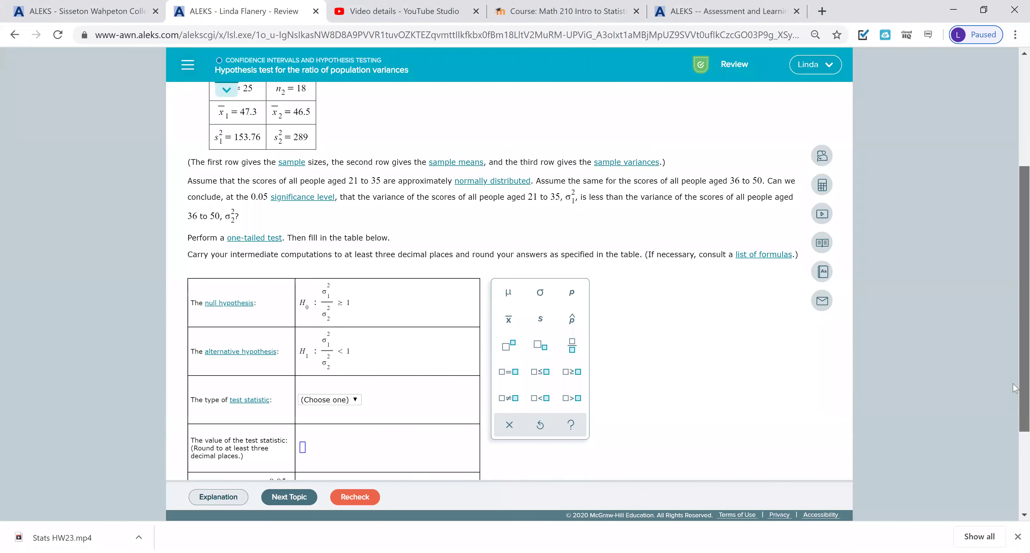
{"action": "left_click", "coordinate": [822, 186]}
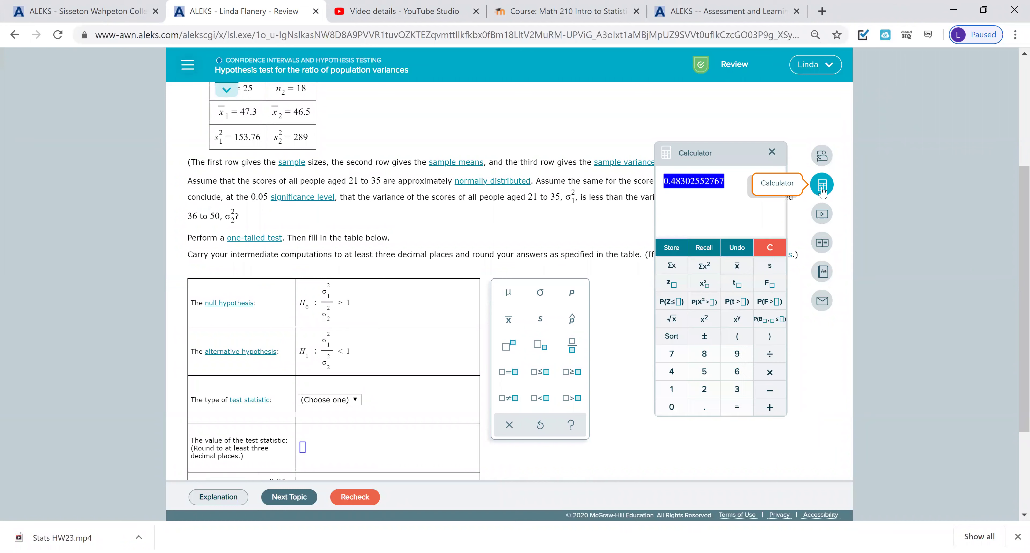
{"action": "left_click", "coordinate": [773, 252]}
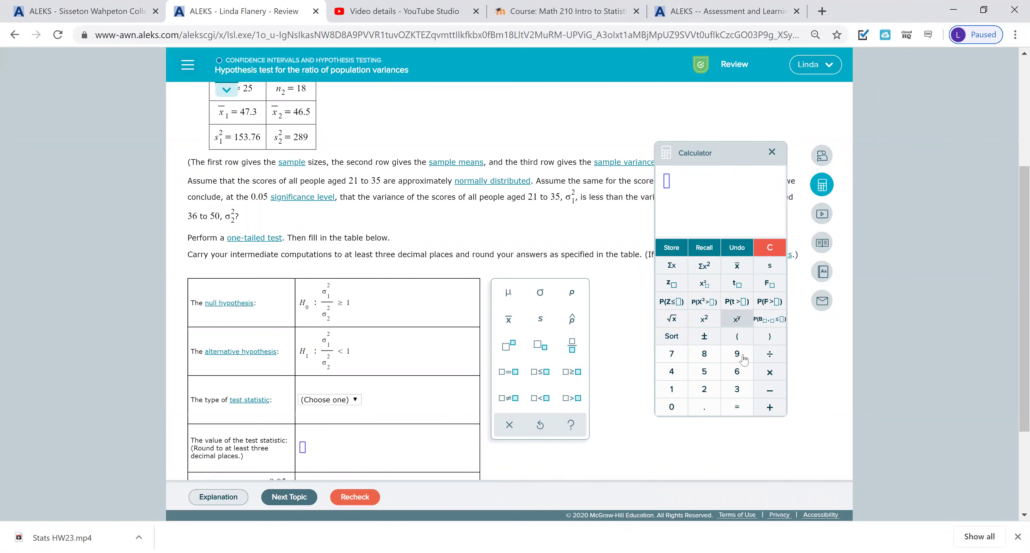
{"action": "type", "text": "1"}
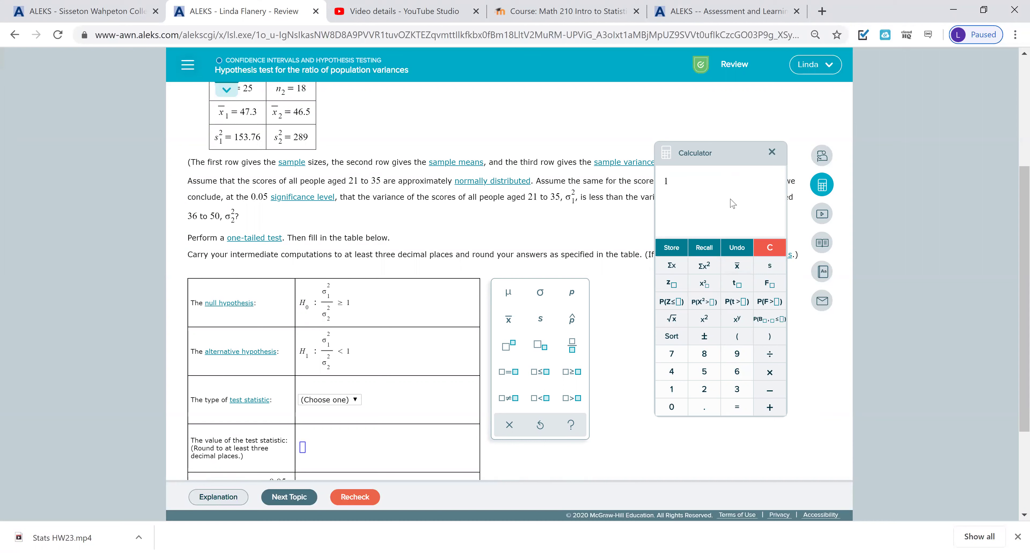
{"action": "type", "text": "53.76"}
{"action": "left_click", "coordinate": [772, 355]}
{"action": "type", "text": "289"}
{"action": "key", "text": "Return"}
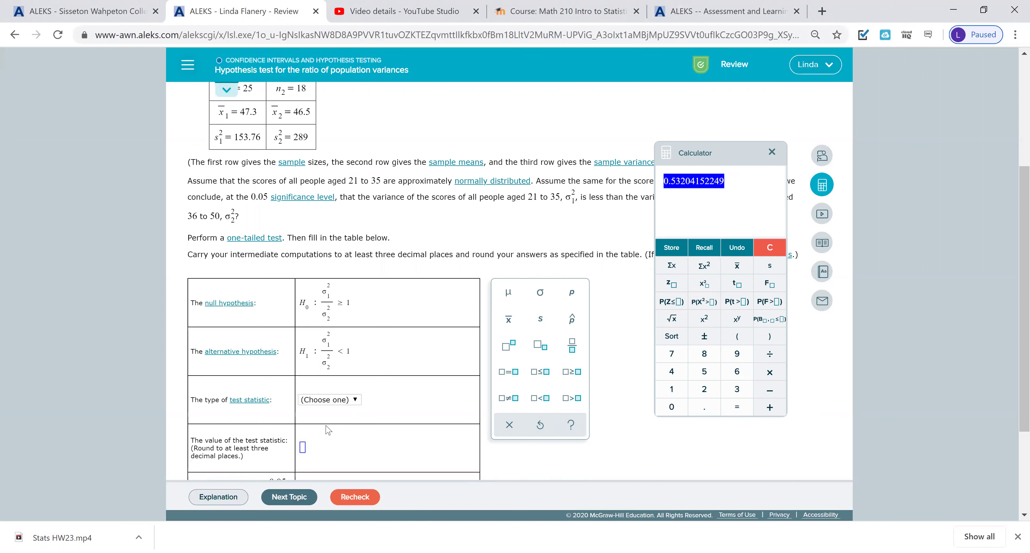
Set the test statistic type to F with dfn 24 and dfd 17.
{"action": "left_click", "coordinate": [355, 400]}
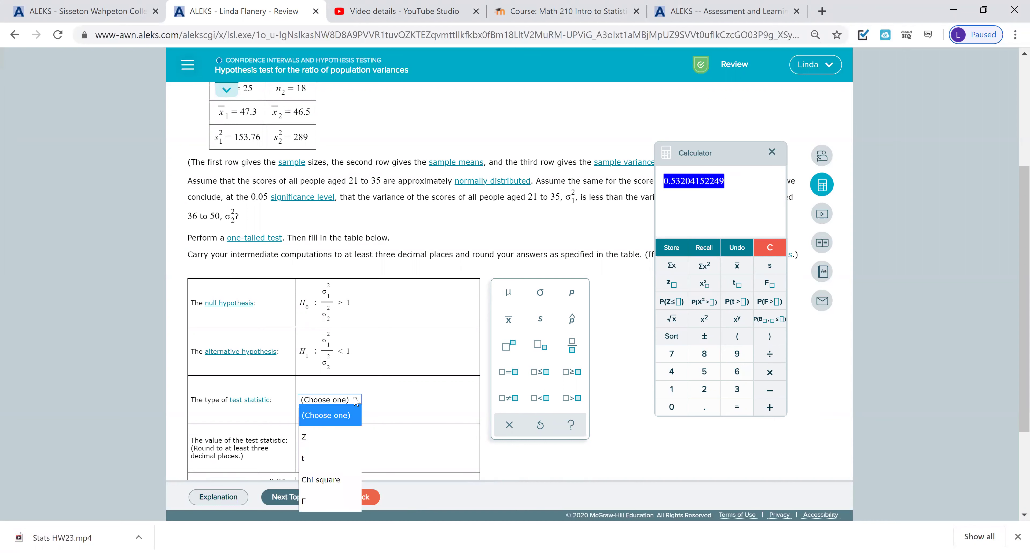
{"action": "left_click", "coordinate": [312, 501]}
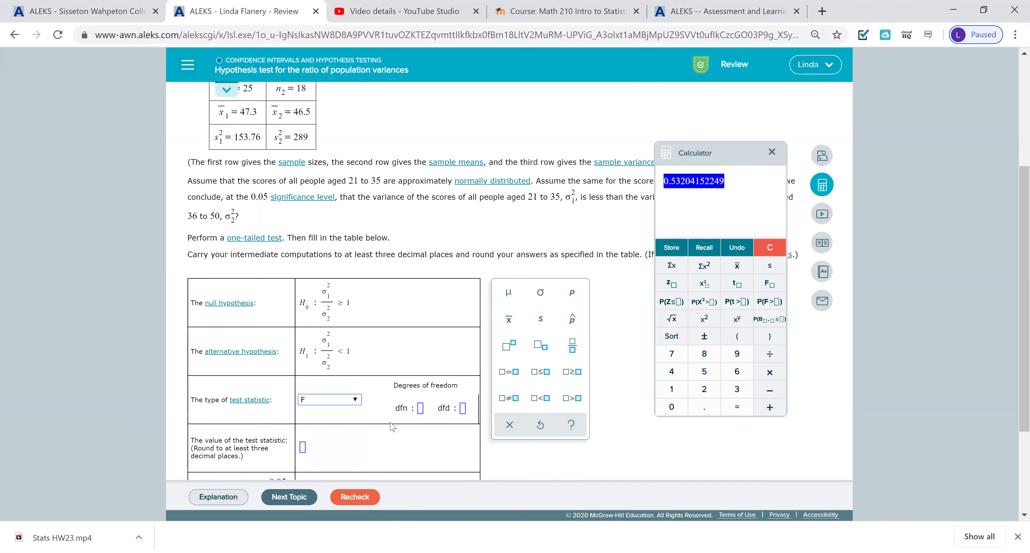
{"action": "left_click", "coordinate": [424, 408]}
{"action": "type", "text": "24"}
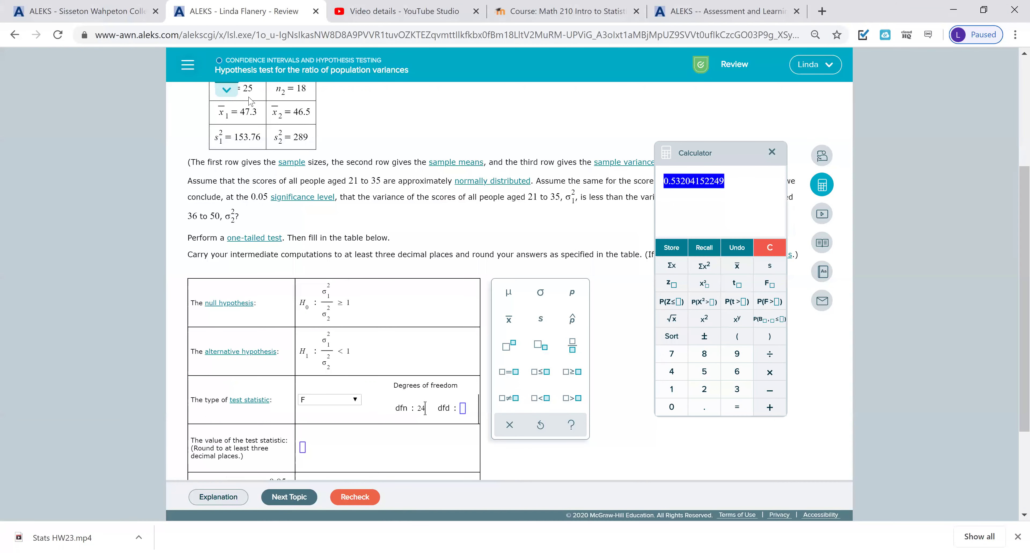
{"action": "left_click", "coordinate": [463, 409]}
{"action": "type", "text": "17"}
Enter 0.532 as the test statistic value.
{"action": "left_click", "coordinate": [304, 452]}
{"action": "type", "text": "0.532"}
{"action": "left_click", "coordinate": [741, 247]}
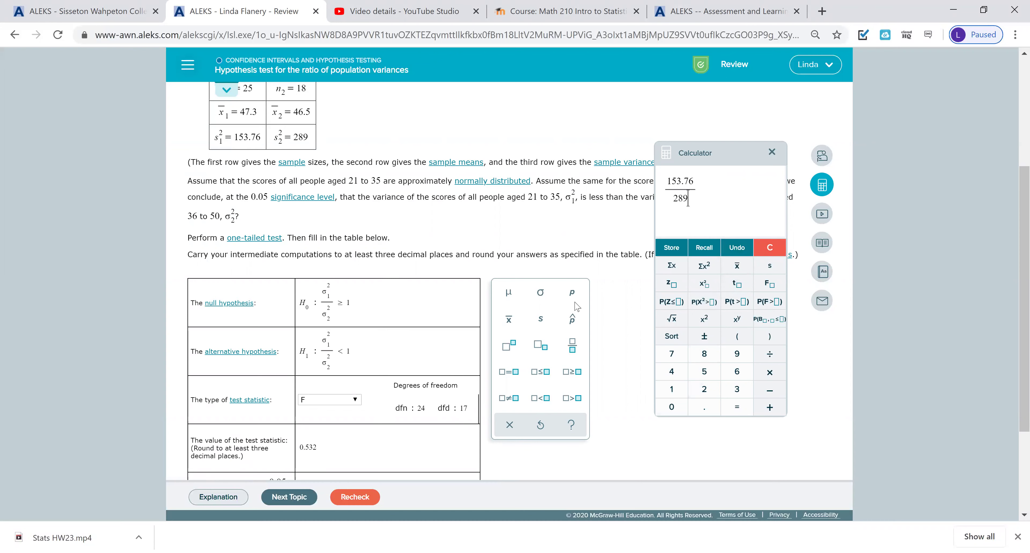
{"action": "left_click_drag", "start_coordinate": [1015, 335], "coordinate": [1015, 379]}
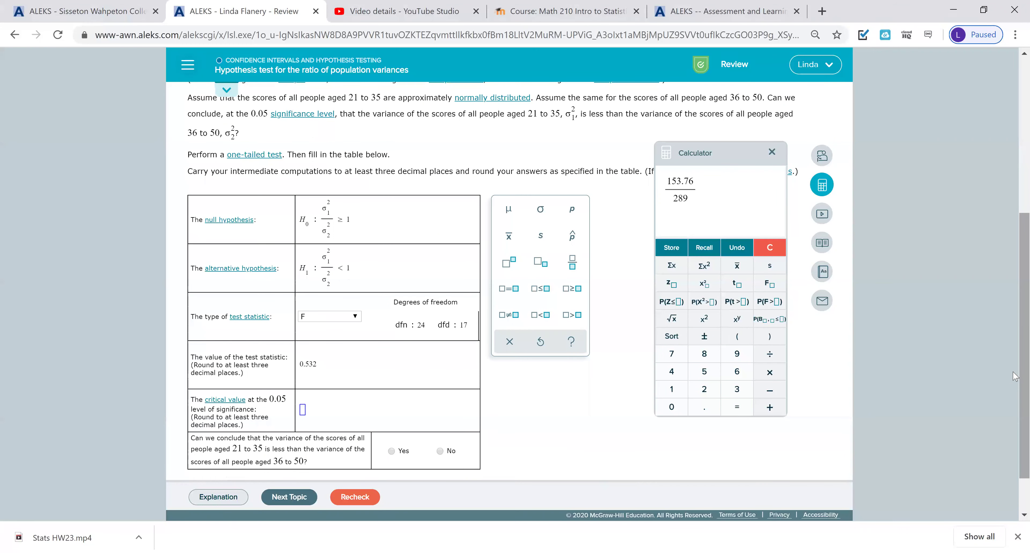
Compute the critical value F(1-0.05; 24, 17) = 0.48302552767 and enter 0.483.
{"action": "left_click", "coordinate": [769, 249]}
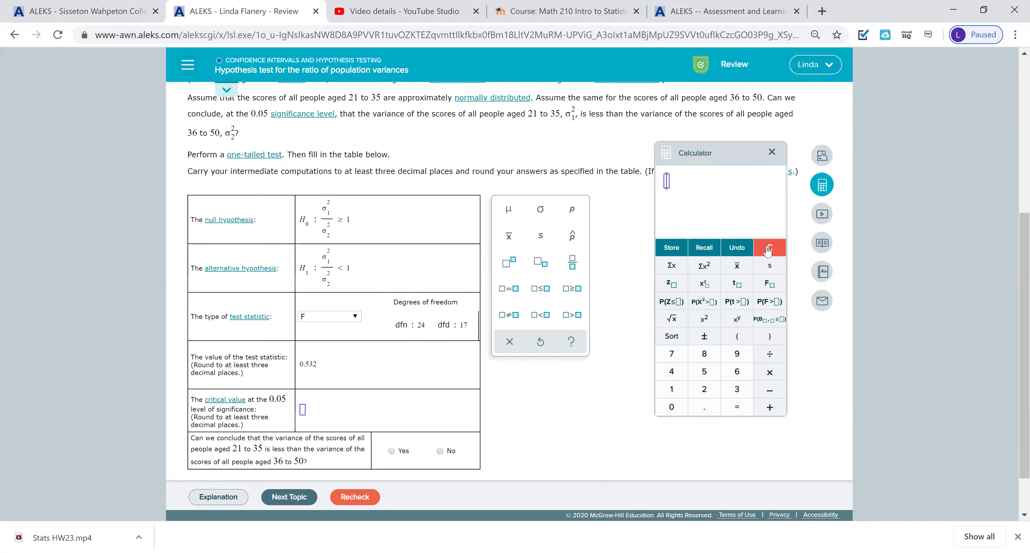
{"action": "left_click", "coordinate": [773, 308]}
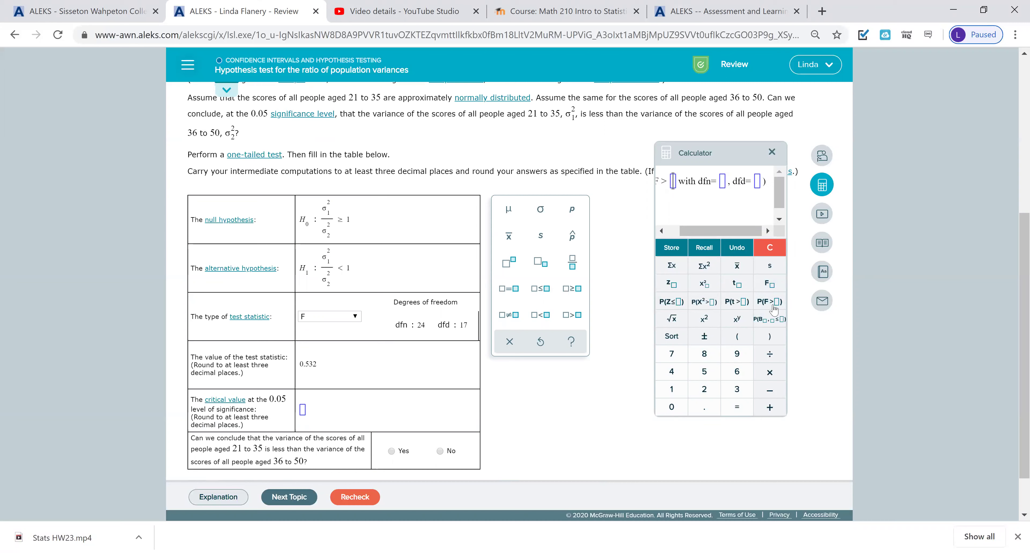
{"action": "left_click", "coordinate": [769, 247]}
{"action": "left_click", "coordinate": [769, 285]}
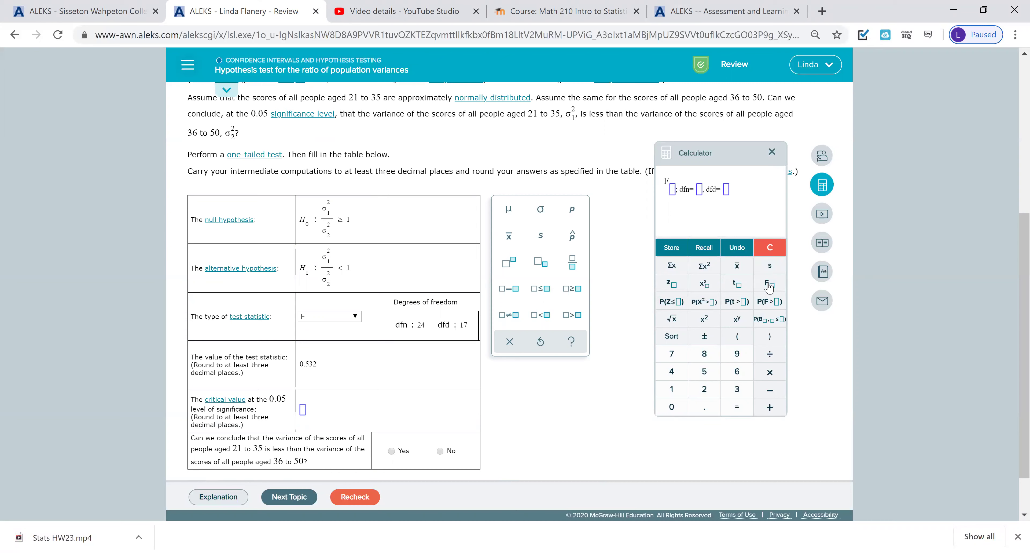
{"action": "type", "text": "1-"}
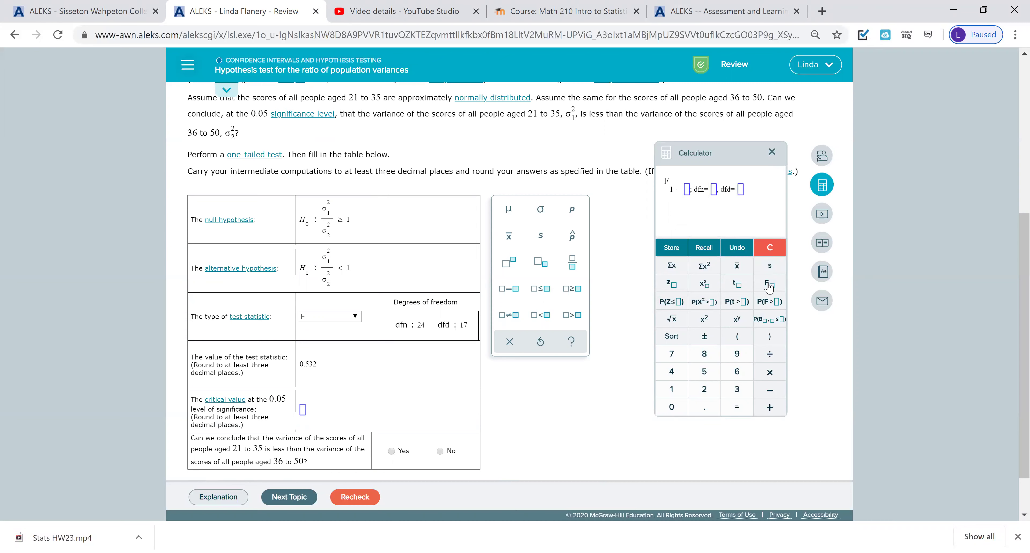
{"action": "type", "text": "0.05"}
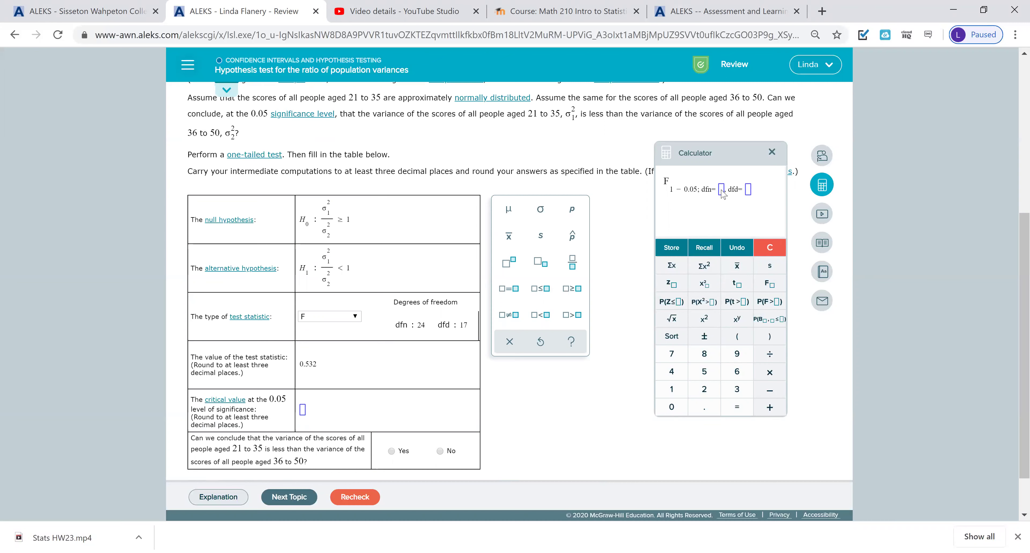
{"action": "left_click", "coordinate": [722, 189]}
{"action": "type", "text": "24"}
{"action": "left_click", "coordinate": [748, 189]}
{"action": "type", "text": "17"}
{"action": "left_click", "coordinate": [737, 407]}
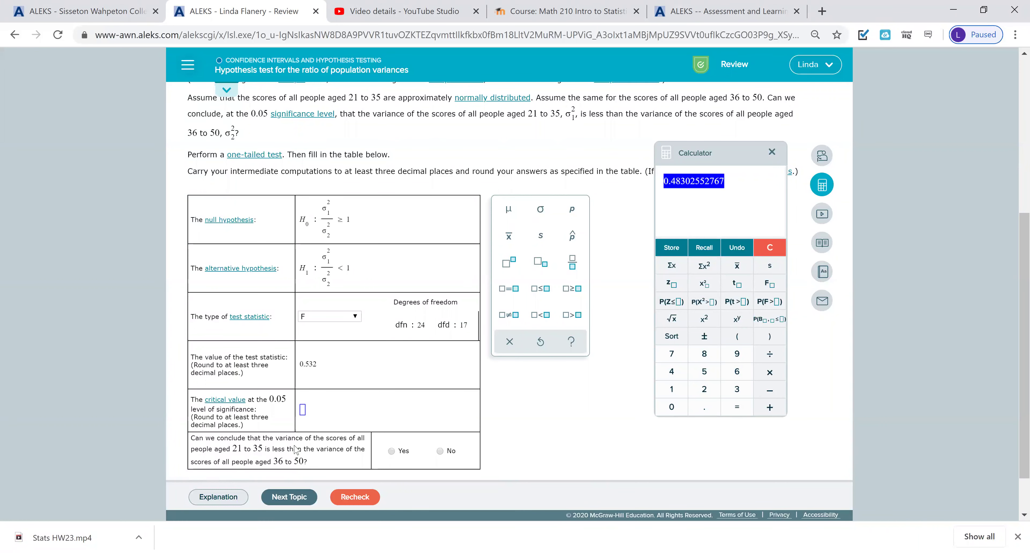
{"action": "left_click", "coordinate": [302, 409]}
{"action": "type", "text": "0.483"}
Recheck the answers and confirm the Correct grade: F 0.532, critical value 0.483, conclusion No.
{"action": "left_click", "coordinate": [361, 499]}
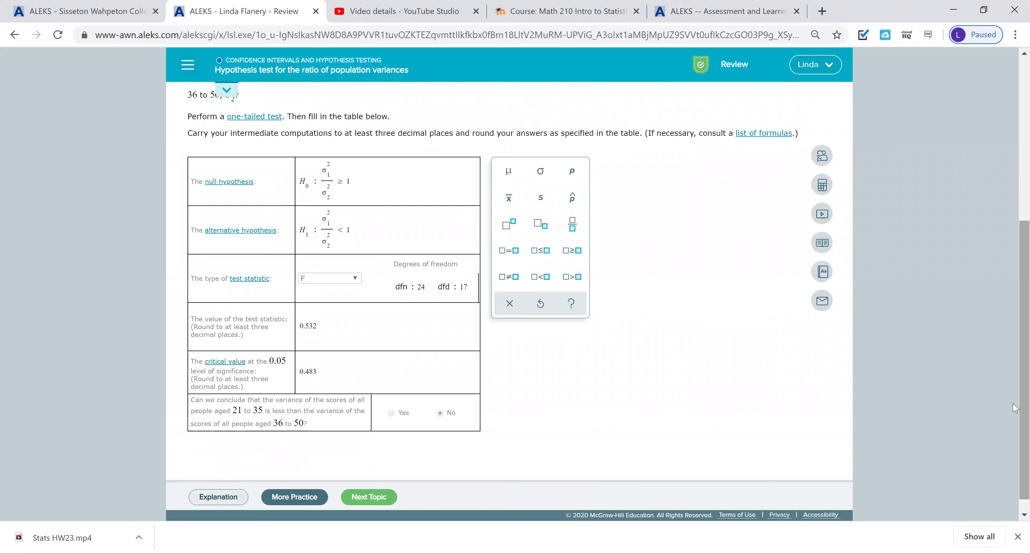
{"action": "scroll", "coordinate": [1015, 384], "scroll_direction": "up", "scroll_amount": 7}
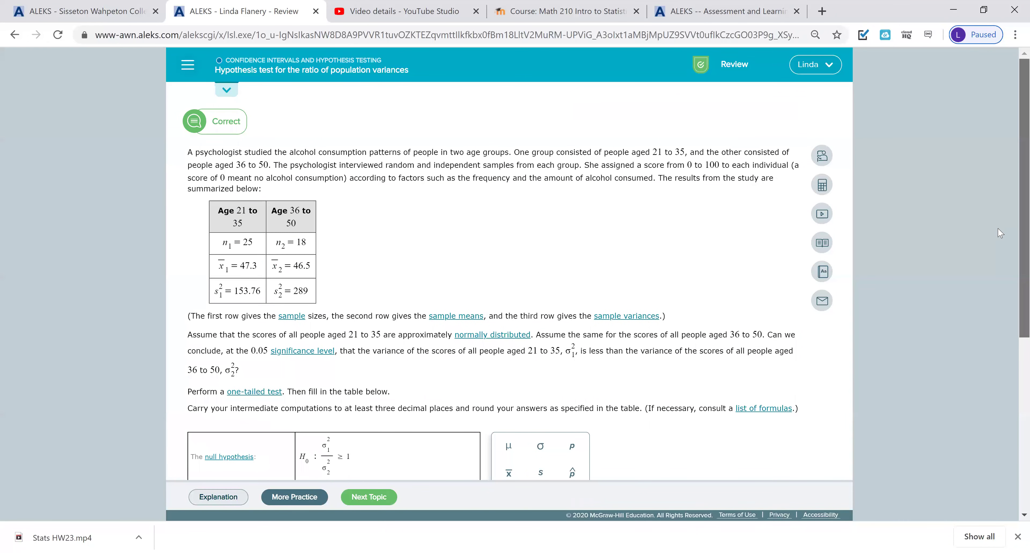
{"action": "scroll", "coordinate": [1015, 361], "scroll_direction": "down", "scroll_amount": 5}
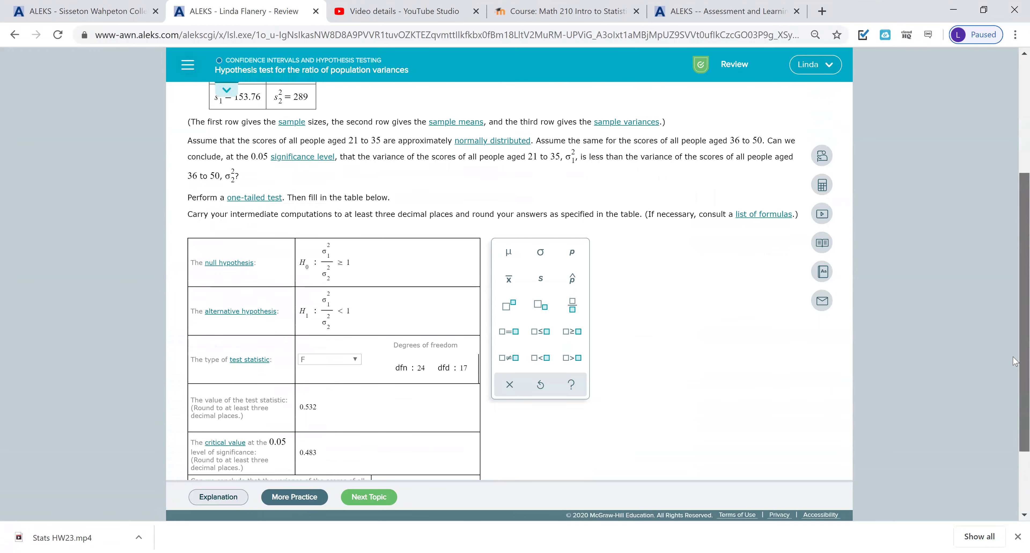
{"action": "scroll", "coordinate": [1014, 361], "scroll_direction": "down", "scroll_amount": 3}
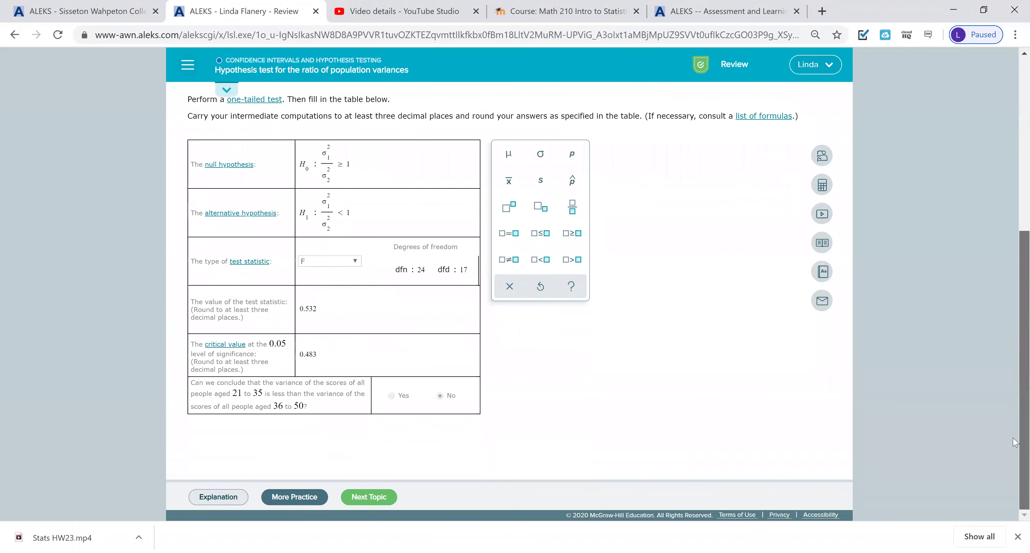
{"action": "scroll", "coordinate": [1015, 415], "scroll_direction": "up", "scroll_amount": 1}
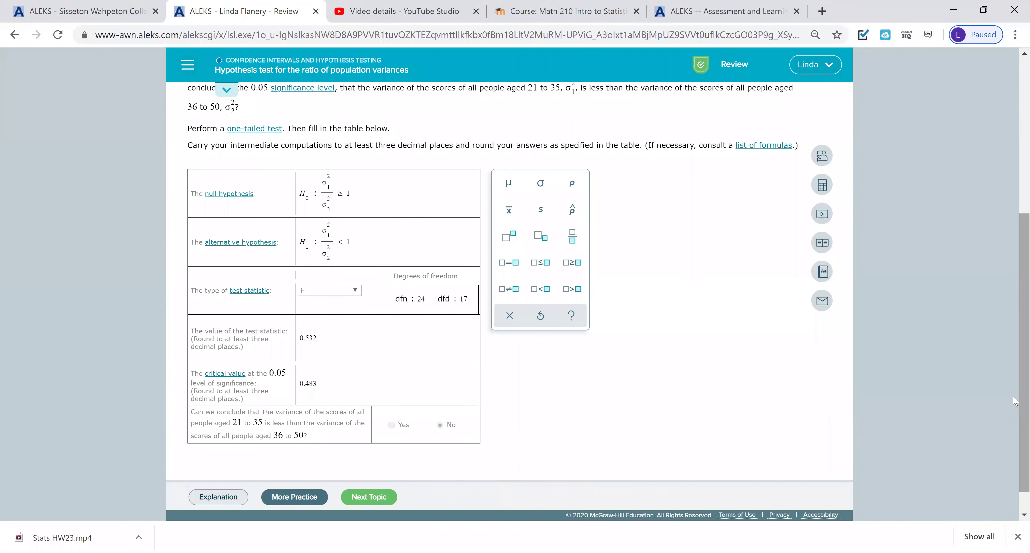